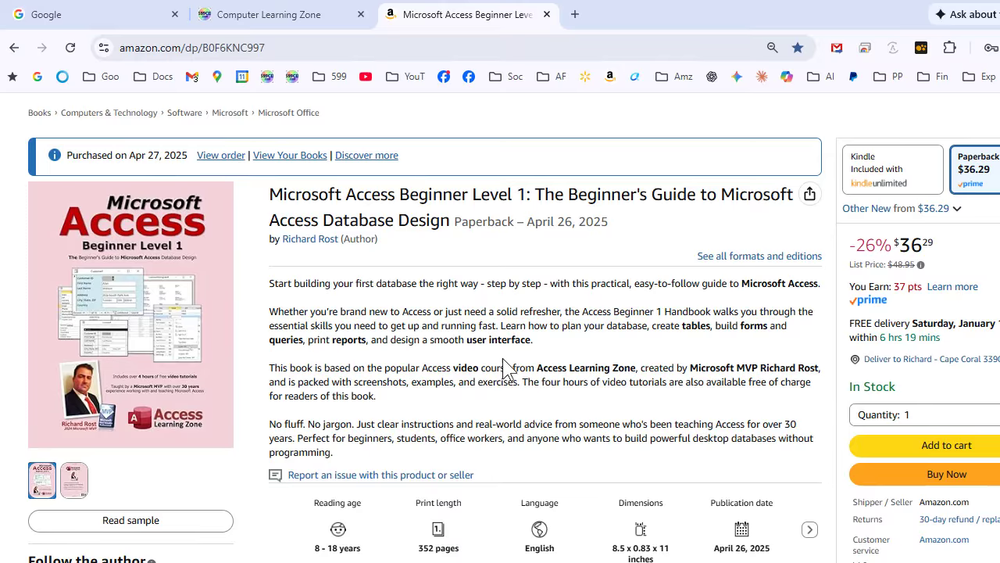
Copy the web address of the Amazon book page, amazon.com/dp/B0F6KNC997.
scroll(586, 365, up, 3)
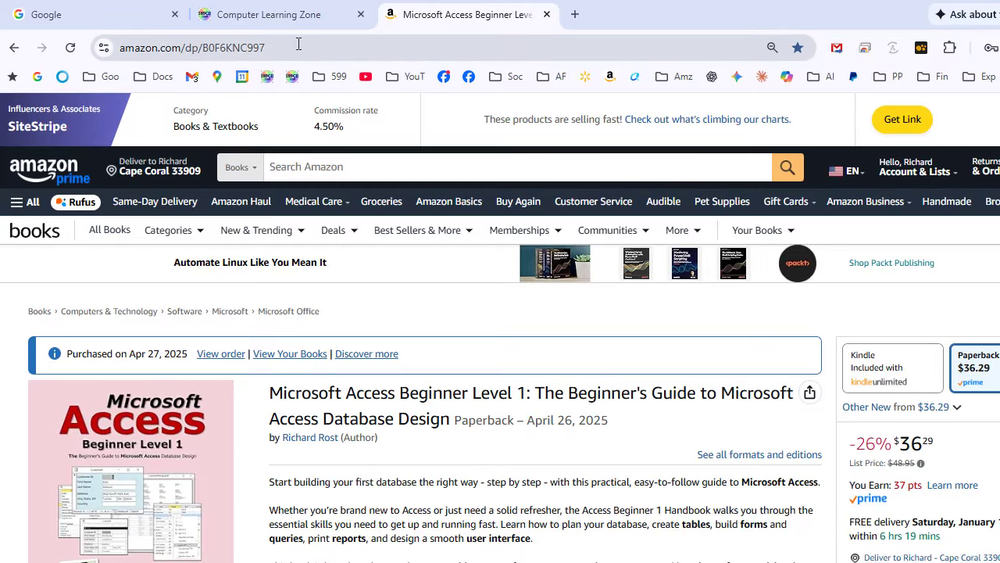
click(348, 41)
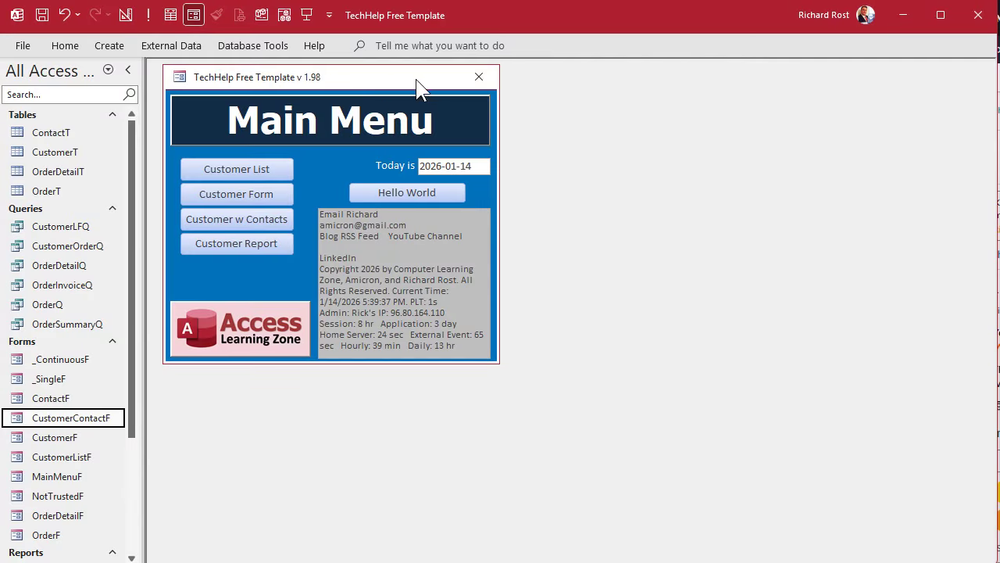
Switch to Access, put the Main Menu form in Design View and open the Hello World button's click event code.
right_click(383, 78)
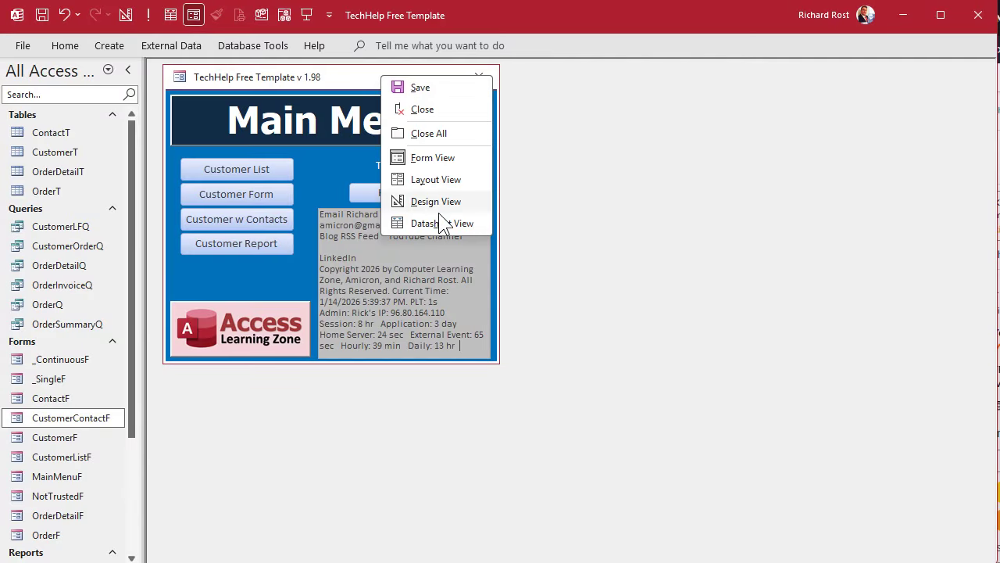
click(436, 201)
right_click(423, 225)
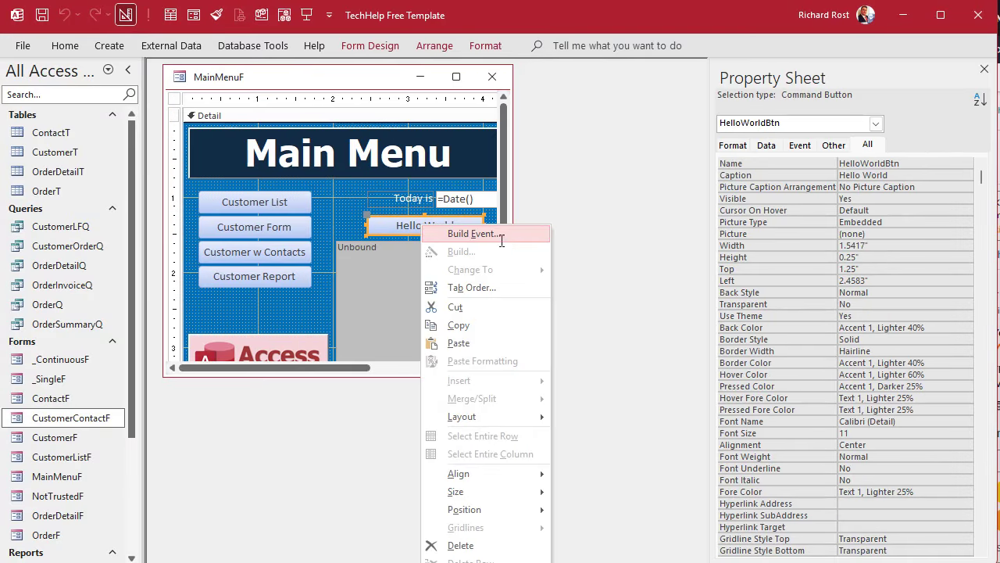
click(475, 234)
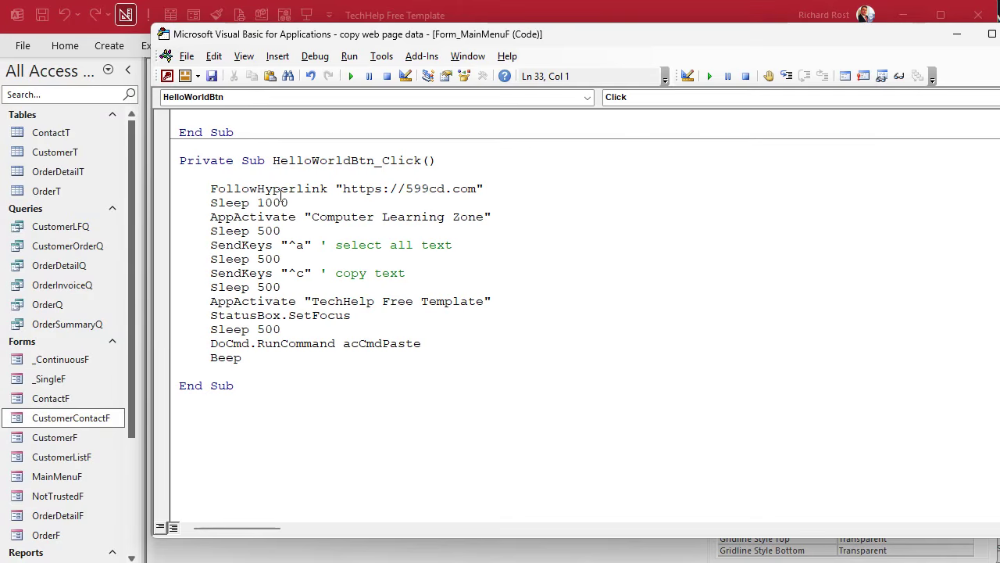
Duplicate the code block from FollowHyperlink through Beep below the original inside HelloWorldBtn_Click, separated by a blank line.
drag(254, 361, 135, 194)
key(ctrl+c)
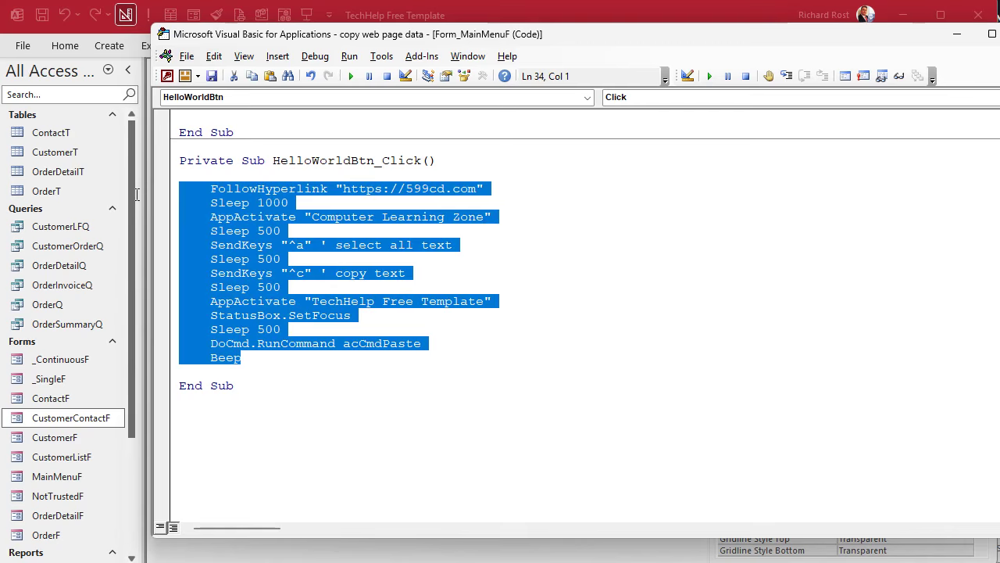
click(282, 361)
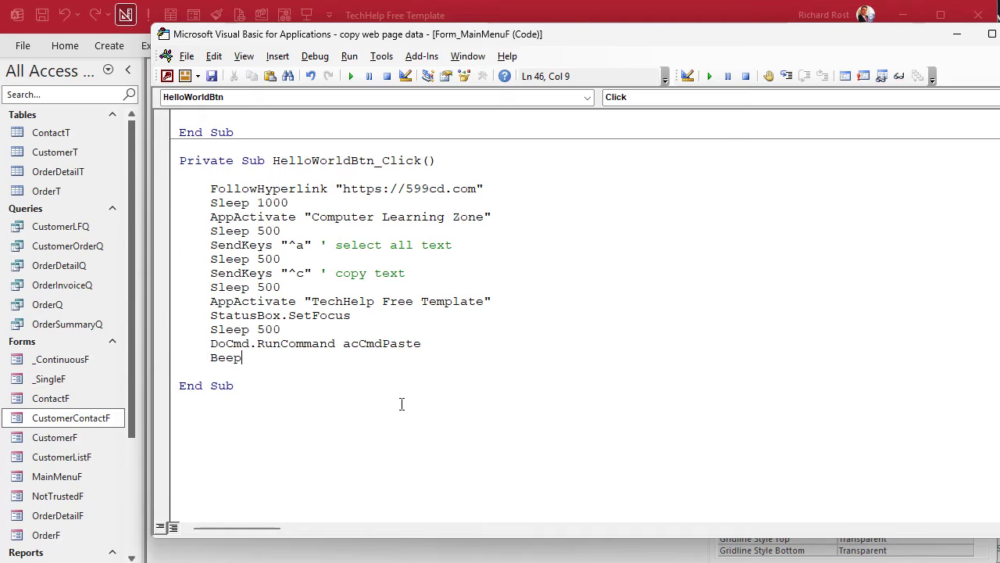
key(Return)
key(Return)
key(ctrl+v)
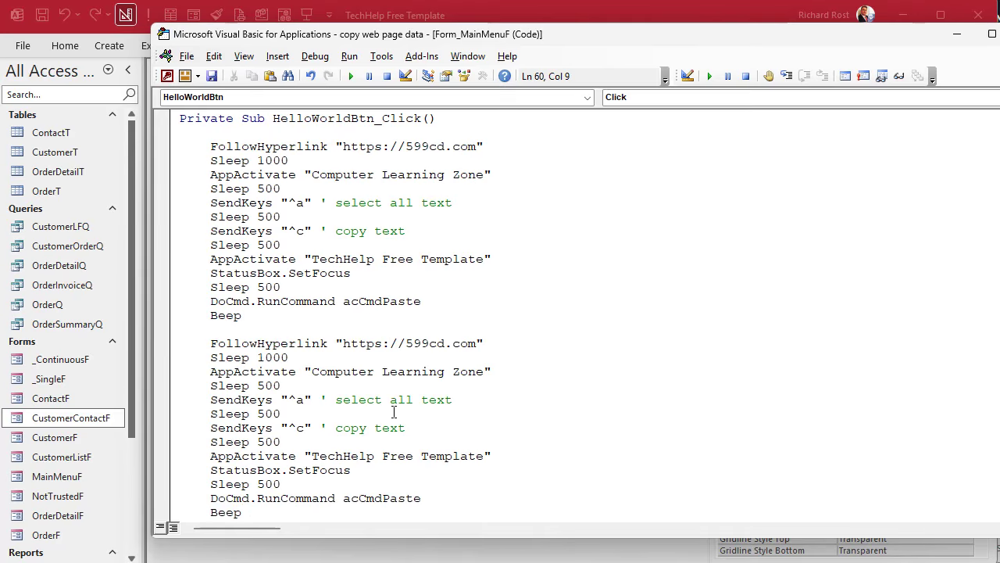
Add the comment "' GET FROM 599CD" above the duplicated code block.
click(445, 327)
key(Return)
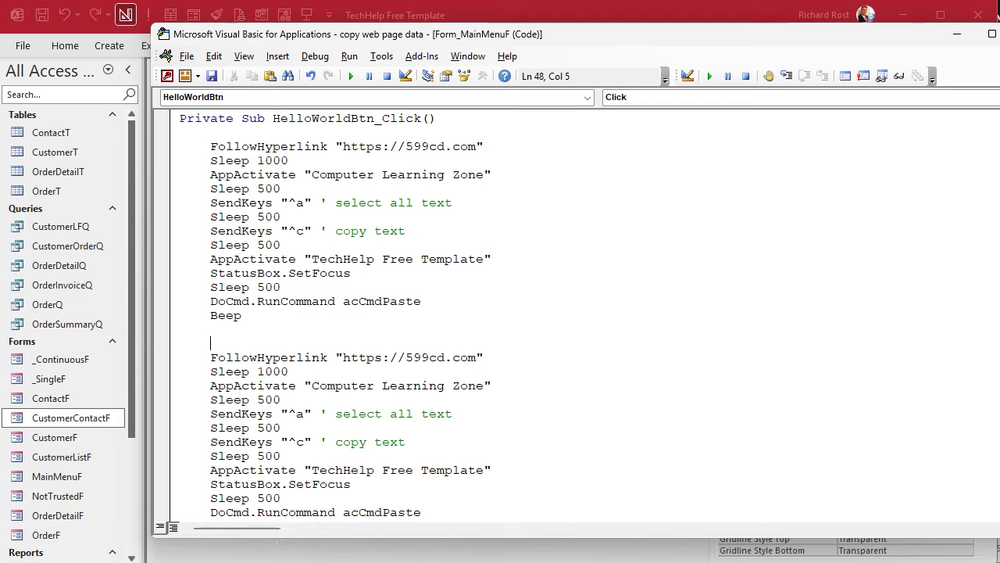
text(' GET FROM 599CD)
Comment out every line of the duplicated block, from FollowHyperlink through Beep, with an apostrophe.
key(Down)
key(Home)
scroll(504, 321, down, 2)
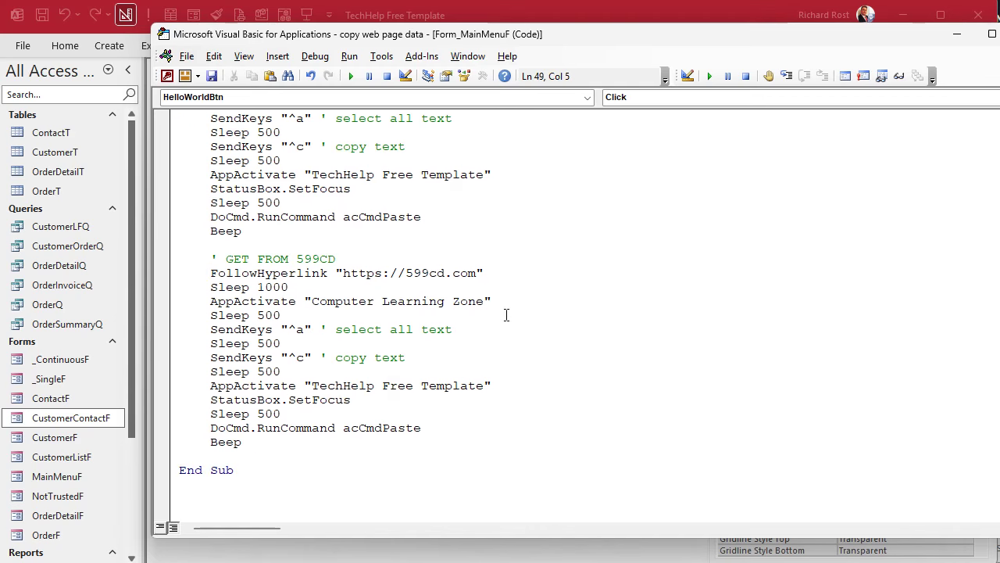
text(')
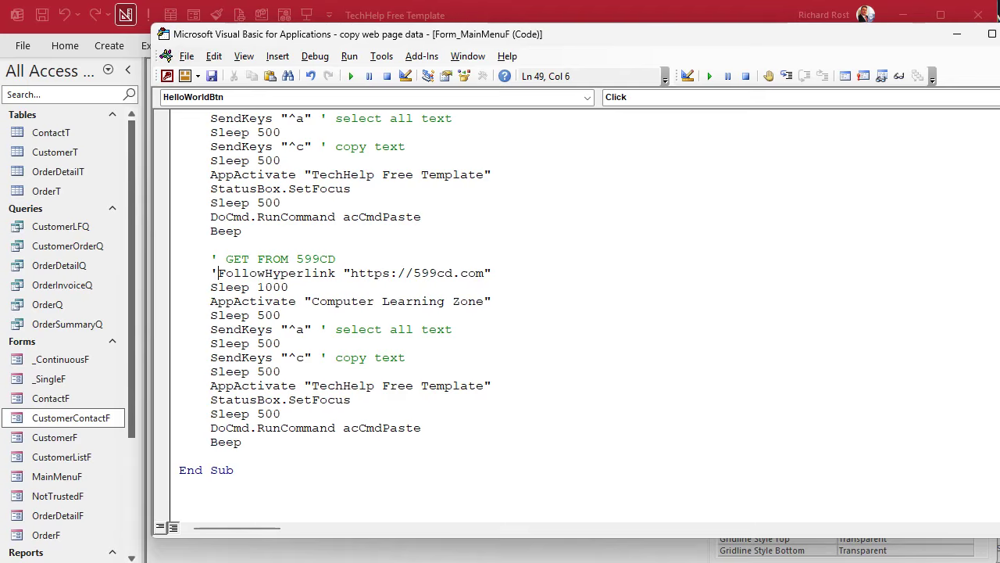
key(Down)
key(Home)
key(apostrophe)
key(Down)
key(Home)
key(apostrophe)
key(Down)
key(Home)
key(apostrophe)
key(Down)
key(Home)
key(apostrophe)
key(Down)
key(Home)
key(apostrophe)
key(Down)
key(Home)
key(apostrophe)
key(Down)
key(Home)
key(apostrophe)
key(Down)
key(Home)
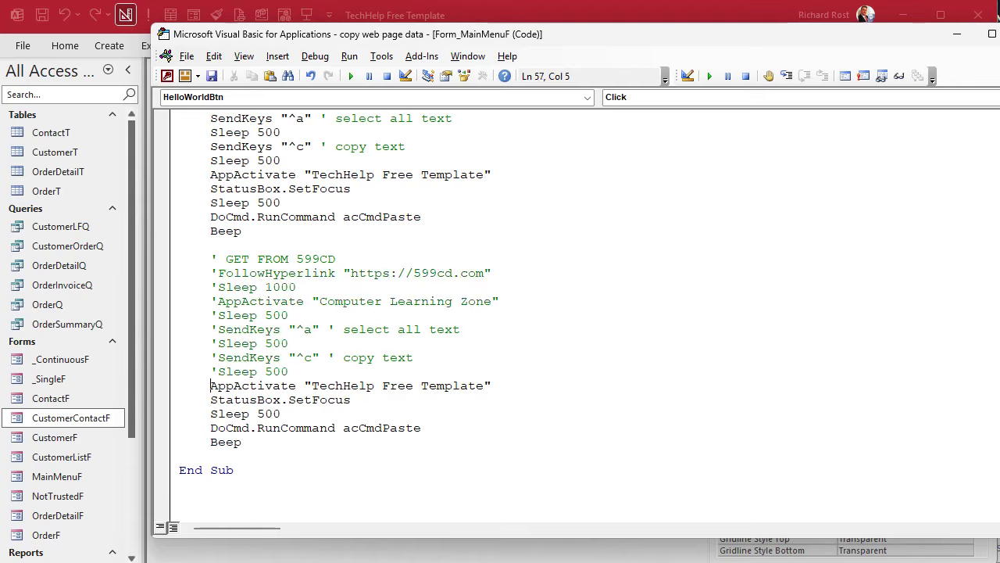
key(apostrophe)
key(Down)
key(Home)
key(apostrophe)
key(Down)
key(Home)
key(apostrophe)
key(Down)
key(Home)
key(apostrophe)
key(Down)
key(Home)
key(apostrophe)
key(Down)
key(Home)
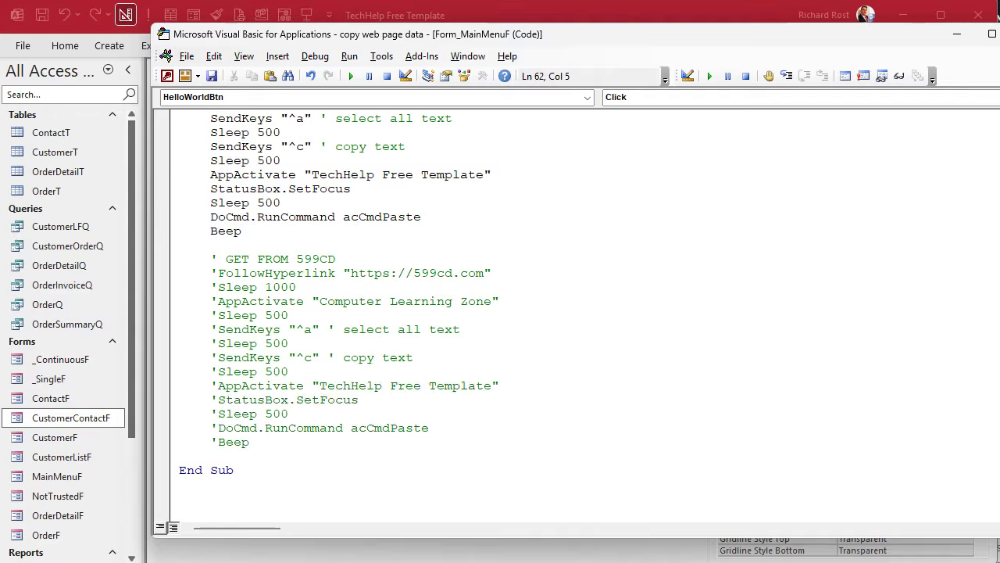
scroll(405, 315, up, 4)
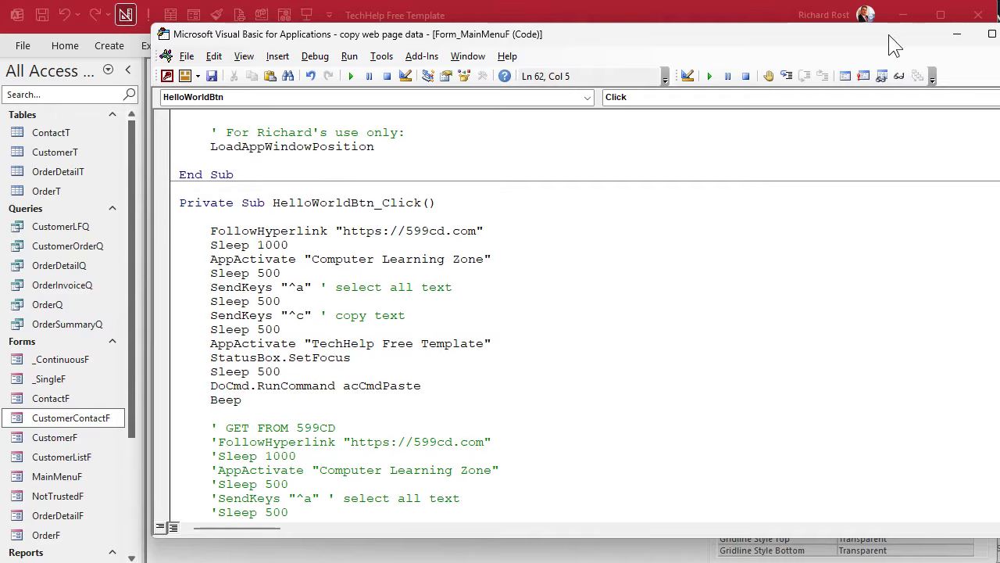
scroll(762, 270, down, 2)
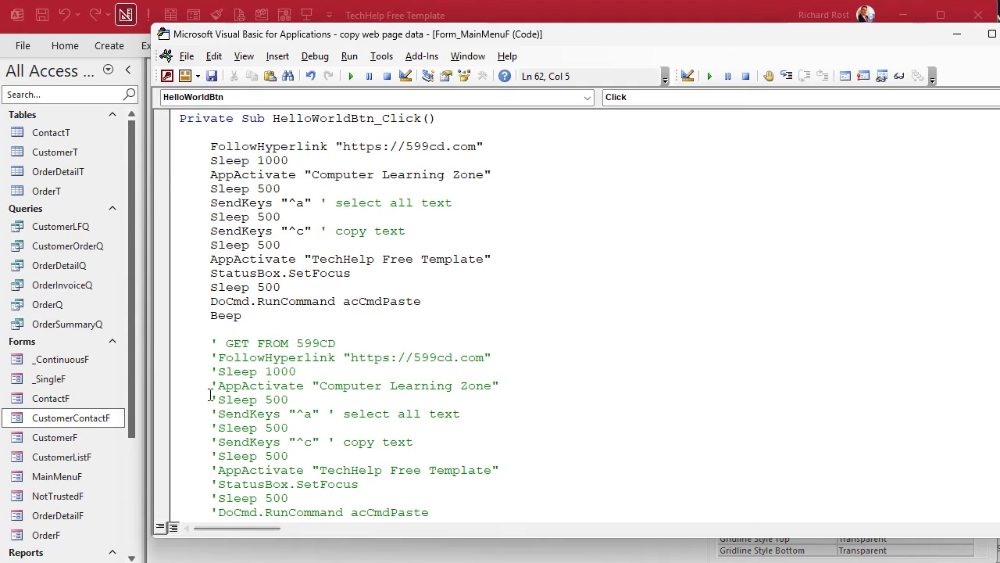
scroll(600, 355, up, 2)
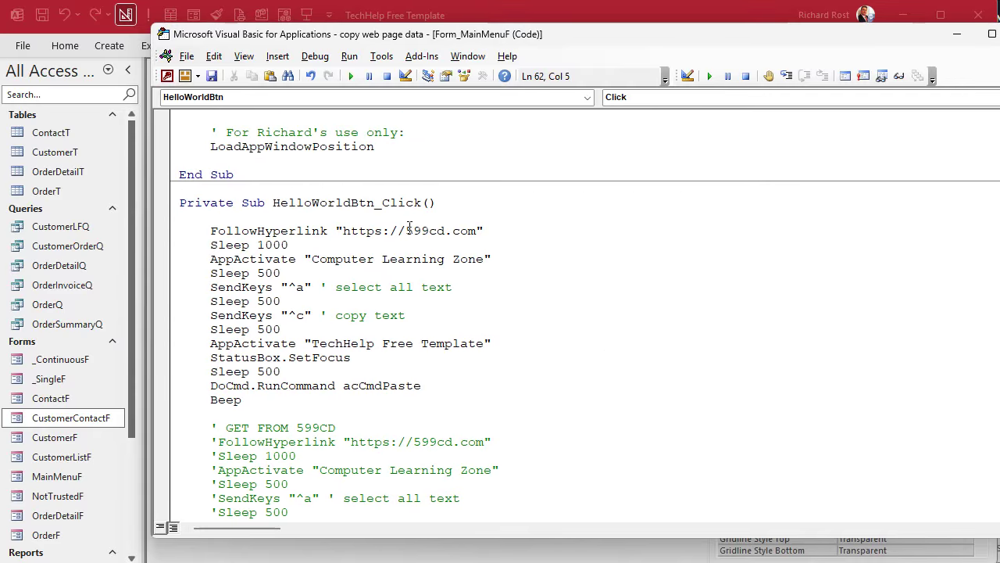
drag(342, 231, 475, 230)
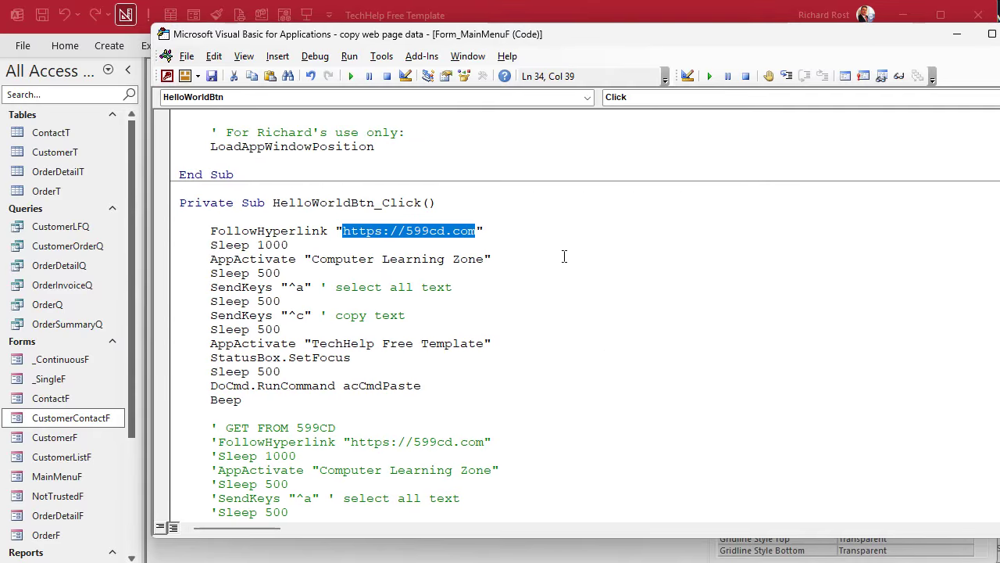
key(super+v)
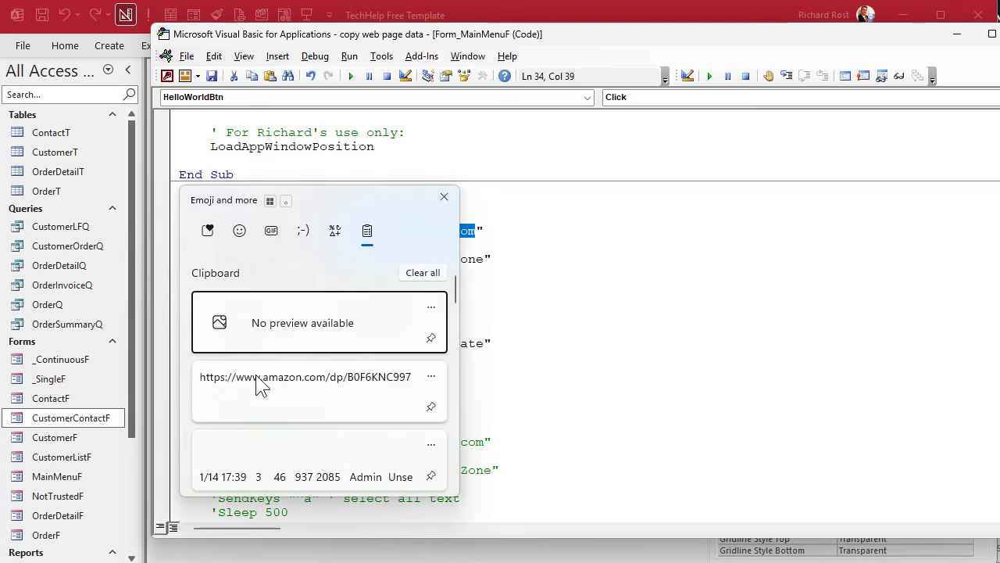
click(252, 380)
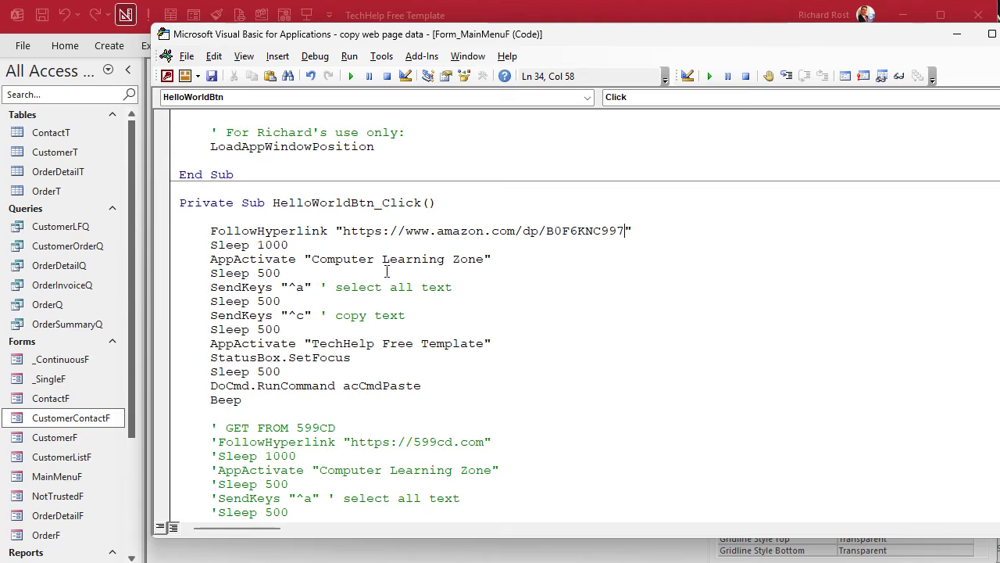
drag(266, 245, 342, 259)
text(5)
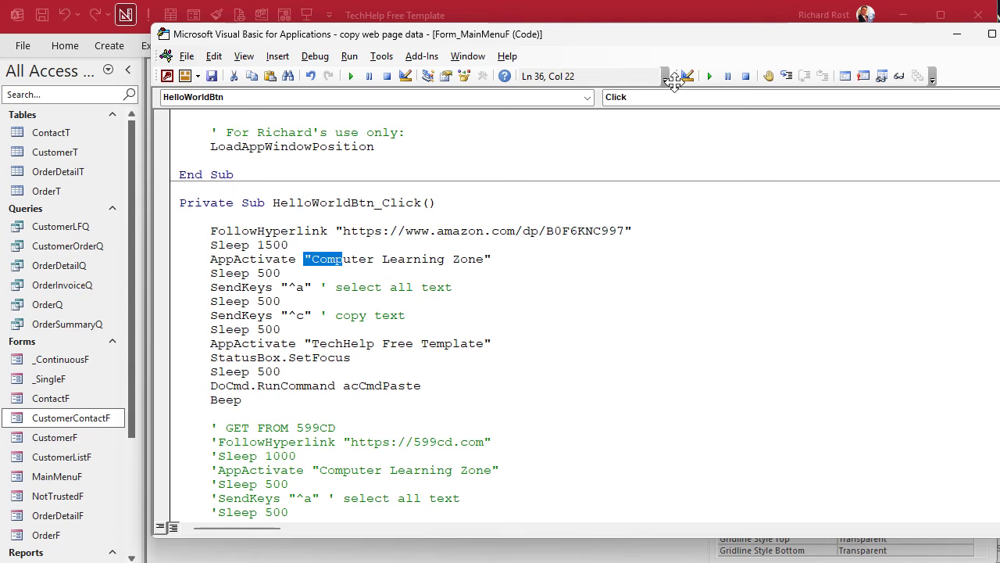
Switch to the browser and copy "Microsoft Access Beginner Level 1" from the book title on the Amazon page.
key(alt+Tab)
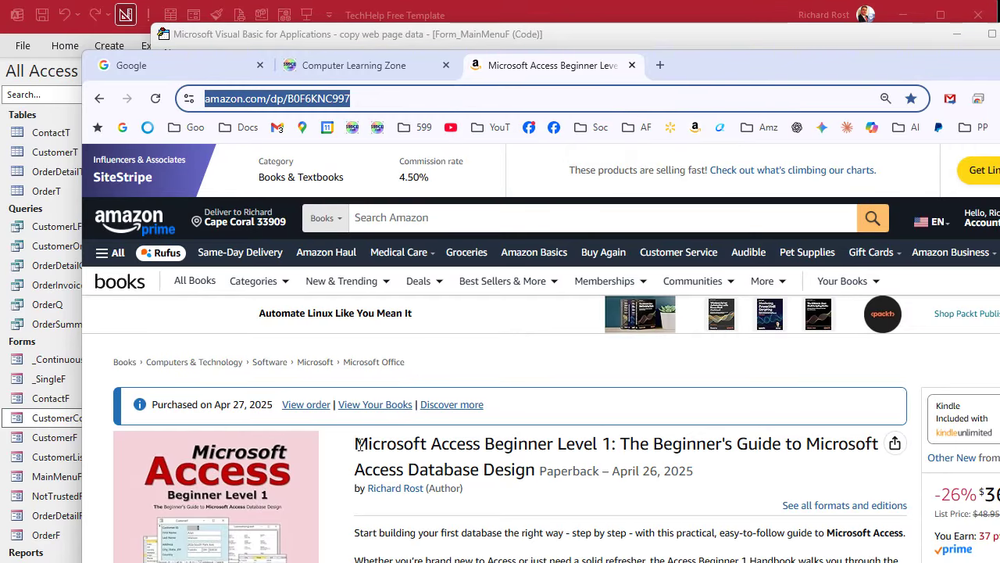
drag(358, 443, 614, 446)
key(ctrl+c)
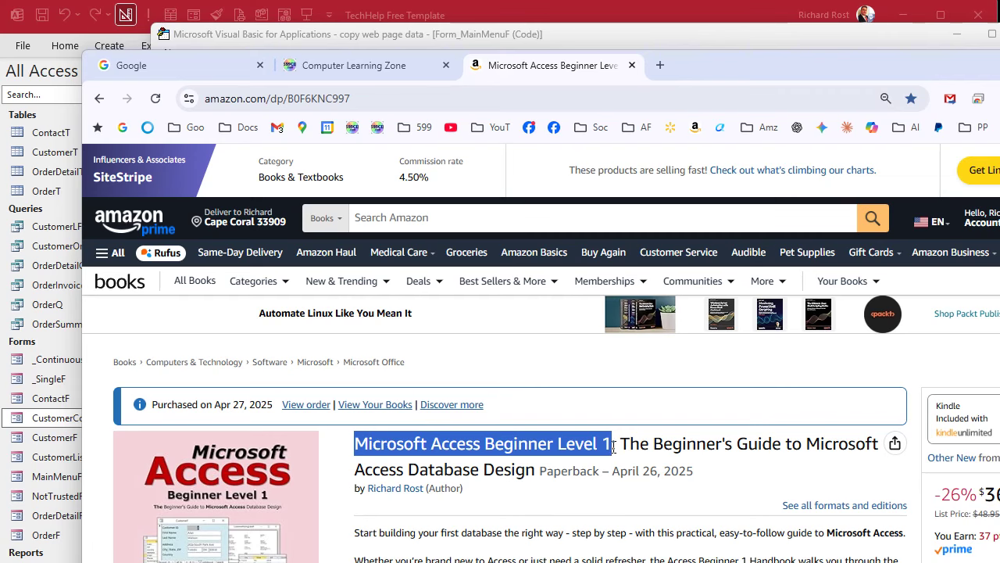
Return to the VBA code and replace the first AppActivate window title with "Microsoft Access Beginner Level 1".
click(633, 5)
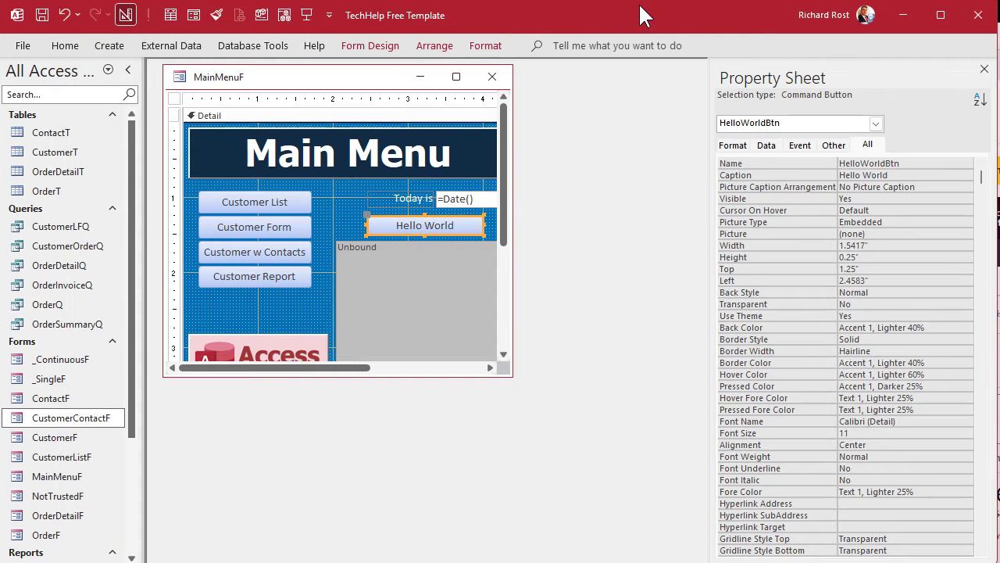
key(alt+F11)
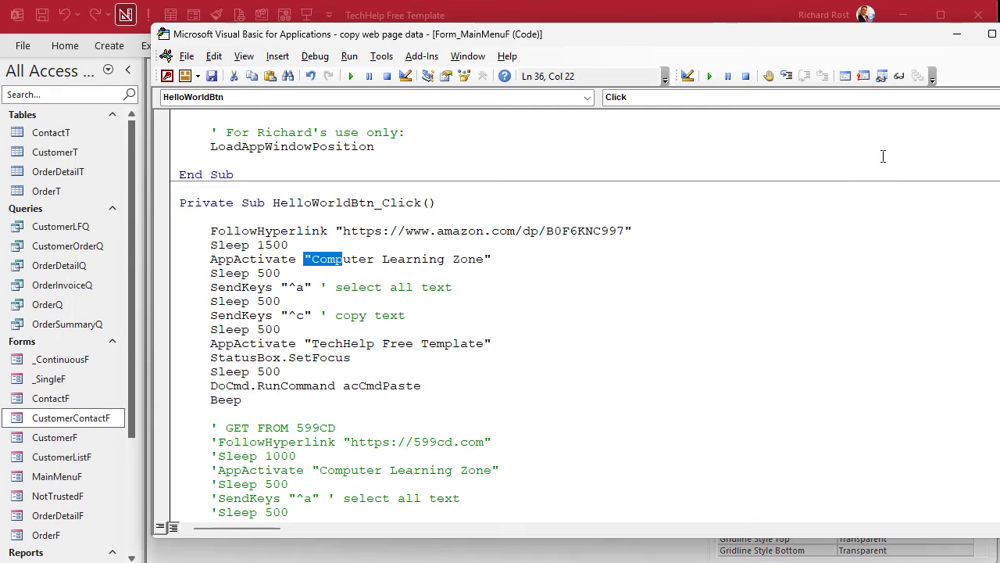
click(429, 247)
drag(312, 259, 488, 257)
key(ctrl+v)
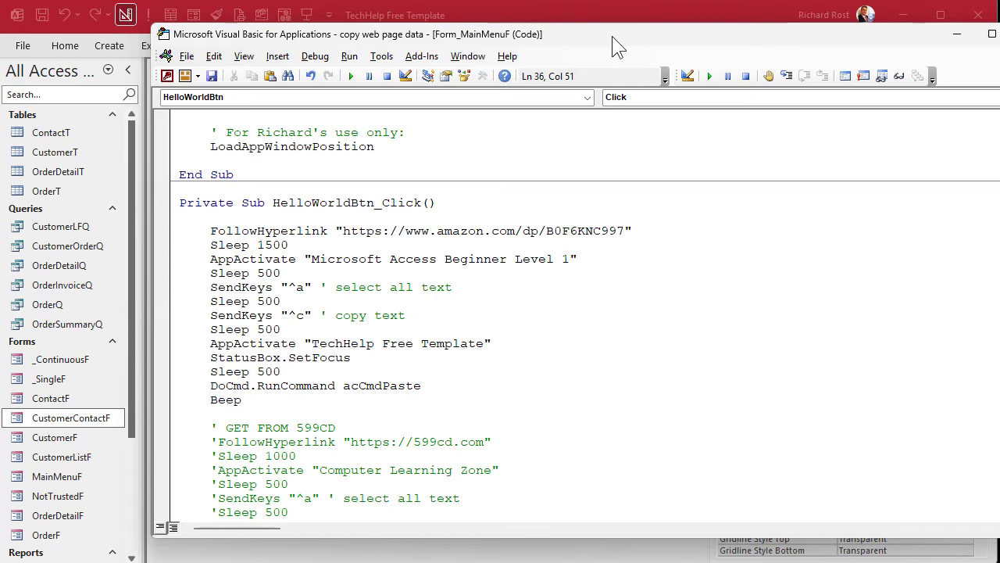
Reopen the Main Menu form in Form View and run the Hello World button's code.
click(999, 33)
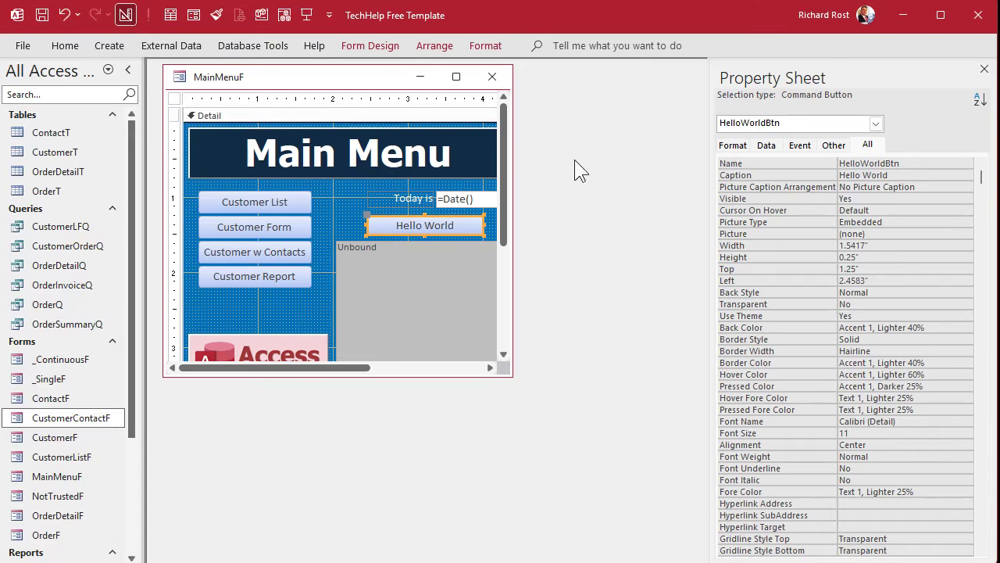
click(492, 74)
click(307, 18)
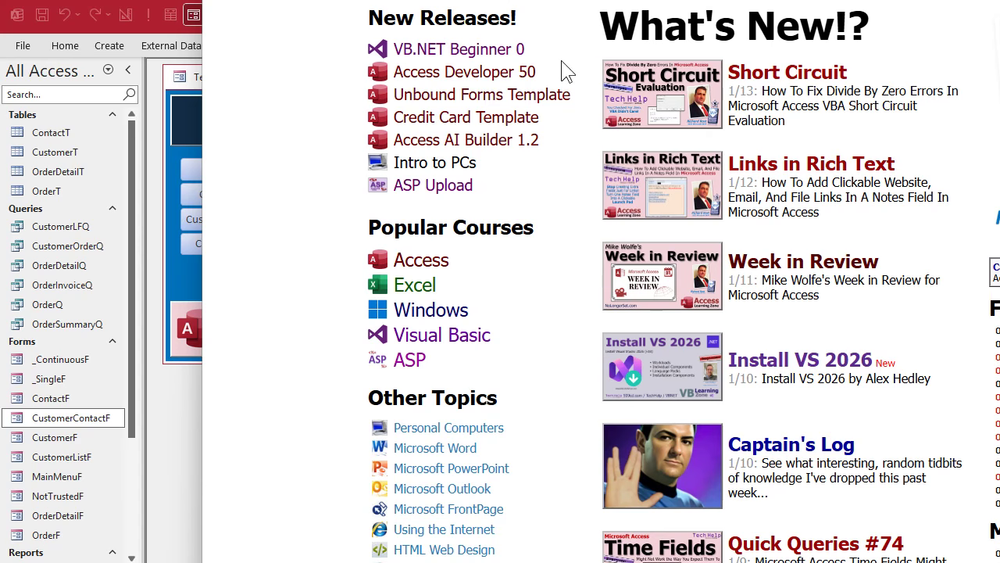
click(178, 418)
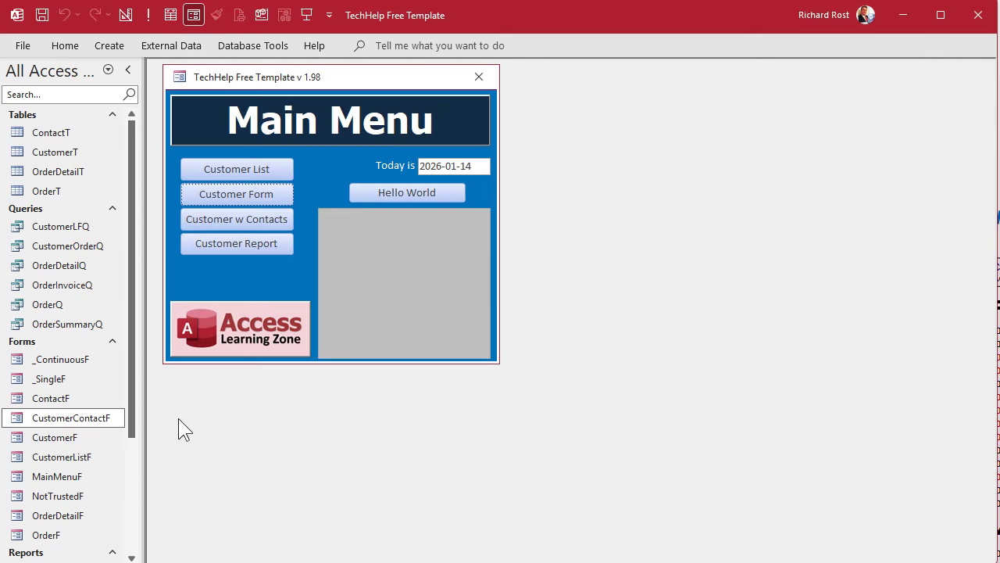
click(409, 192)
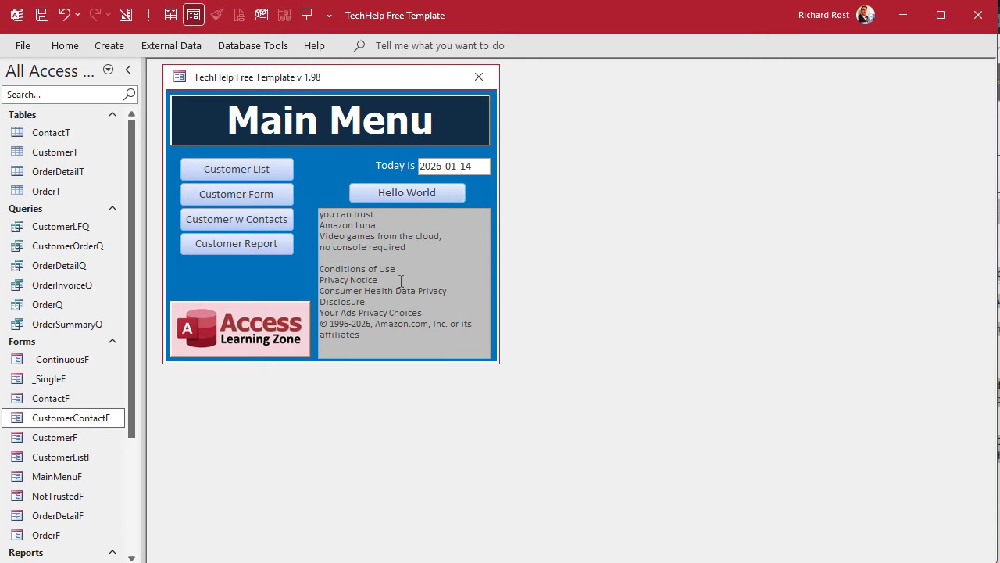
Examine the web page text pasted into the Main Menu status box, enlarging it in the Zoom window.
scroll(403, 286, up, 6)
scroll(402, 286, up, 10)
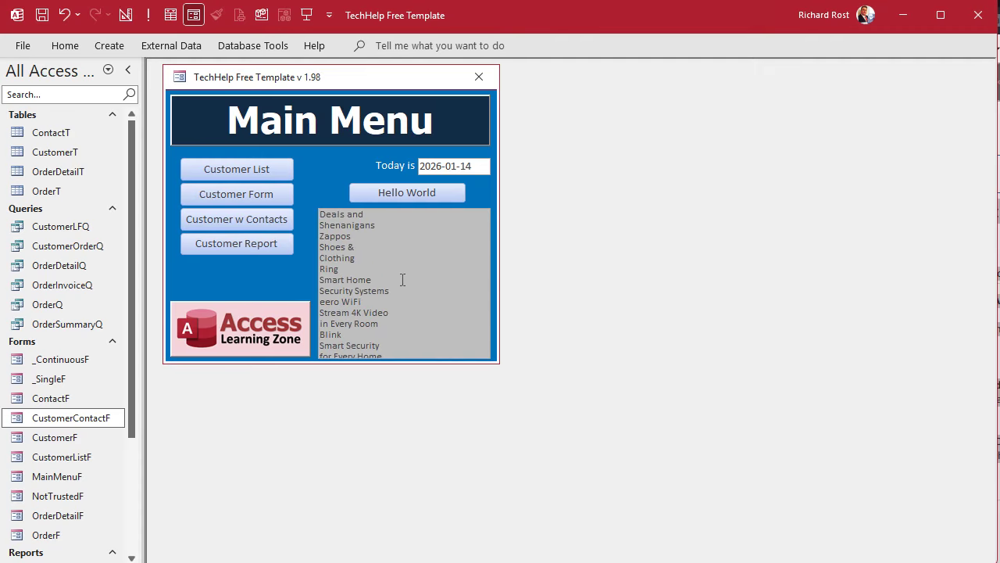
scroll(358, 276, up, 8)
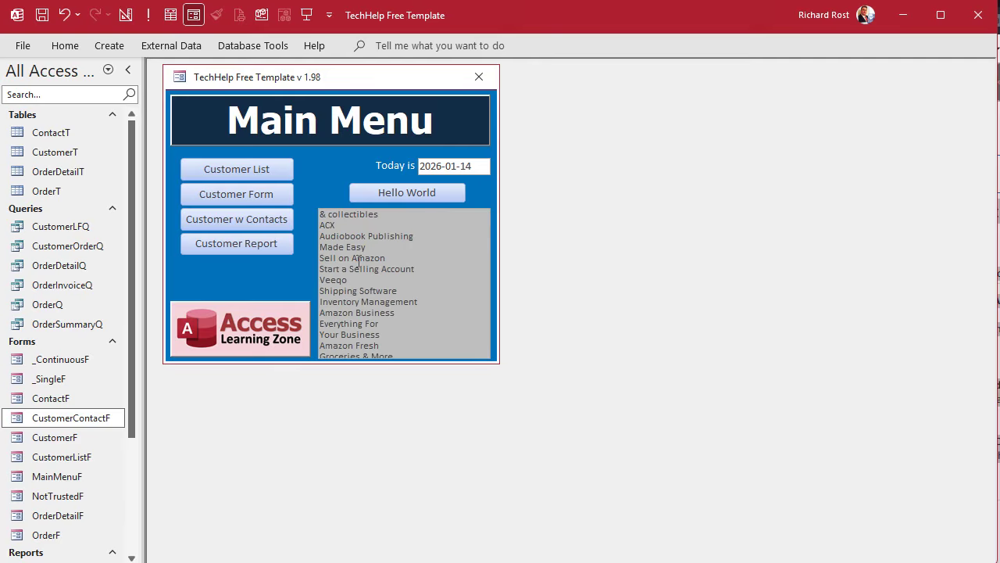
key(shift+F2)
scroll(360, 264, down, 5)
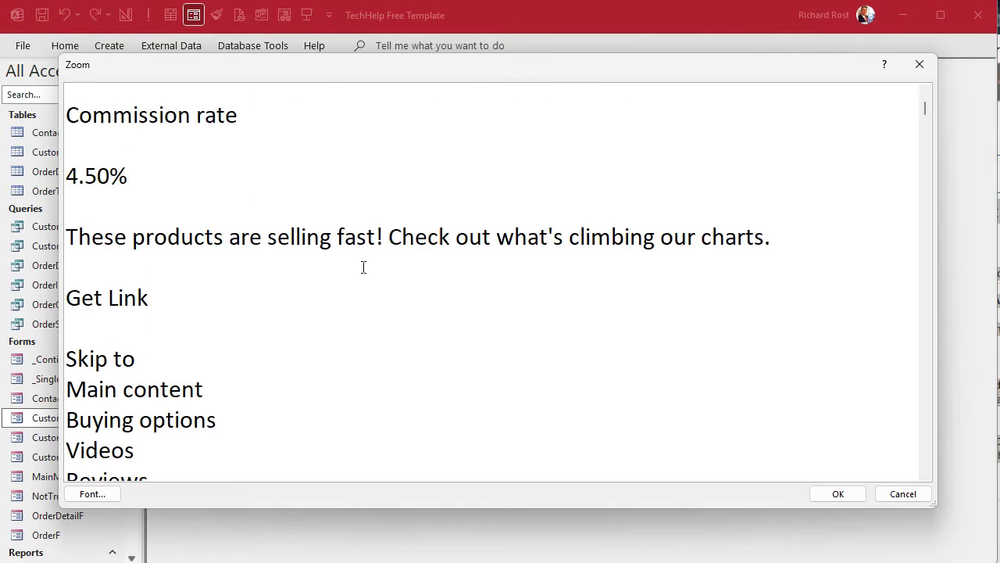
scroll(364, 267, down, 15)
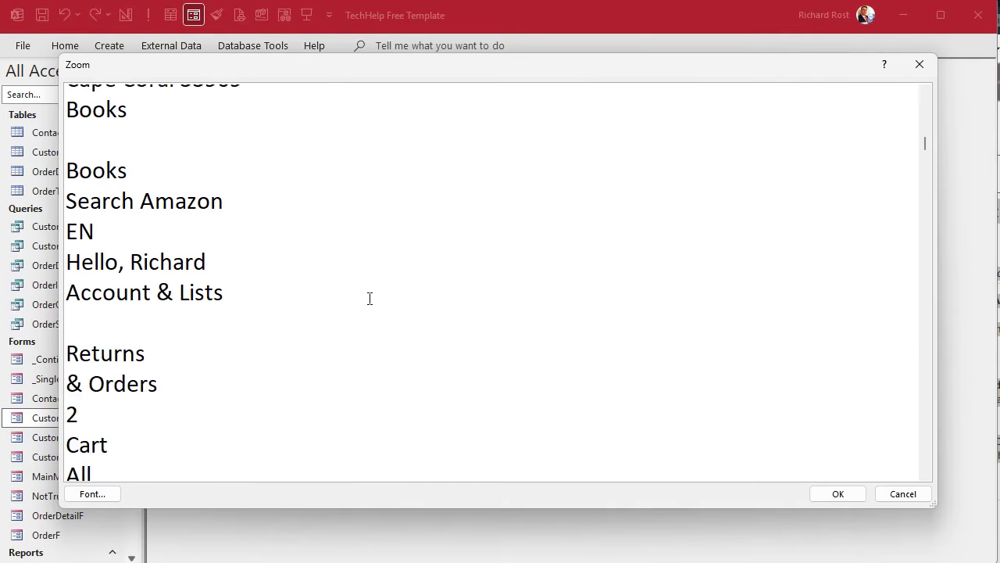
scroll(371, 301, down, 15)
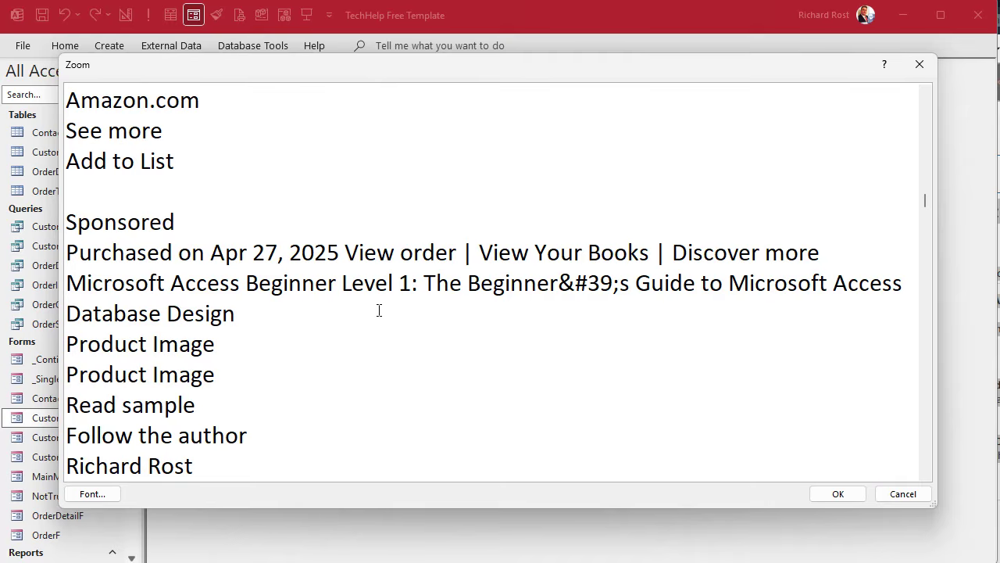
scroll(420, 291, down, 15)
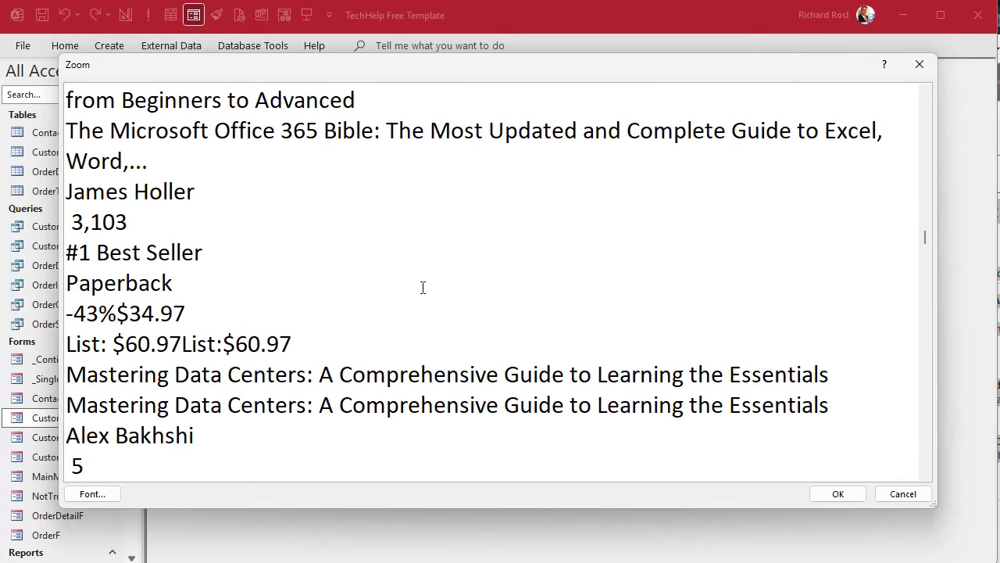
Examine the related book listings and their prices in the pasted Amazon page text.
scroll(391, 344, down, 1)
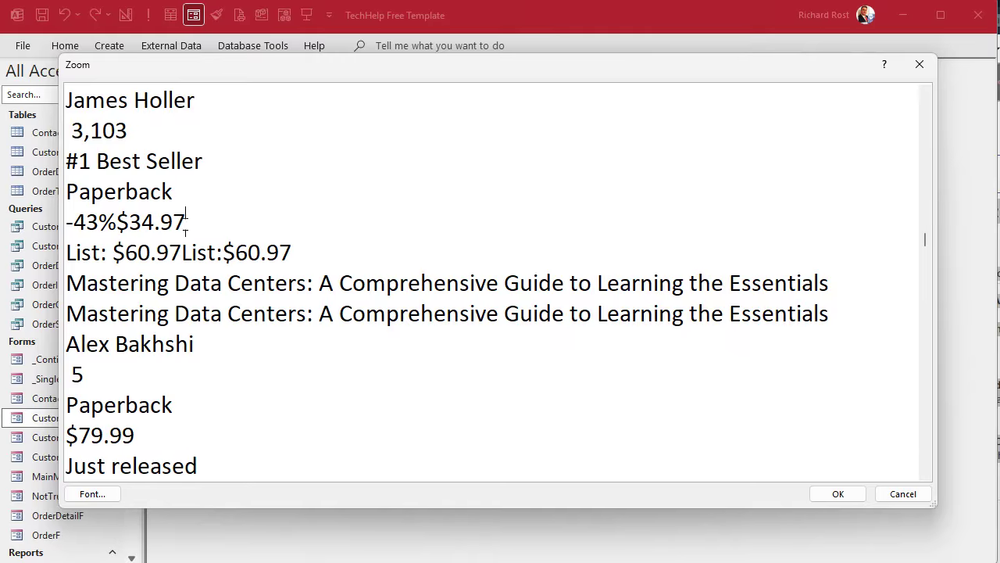
drag(187, 222, 59, 189)
scroll(375, 222, up, 4)
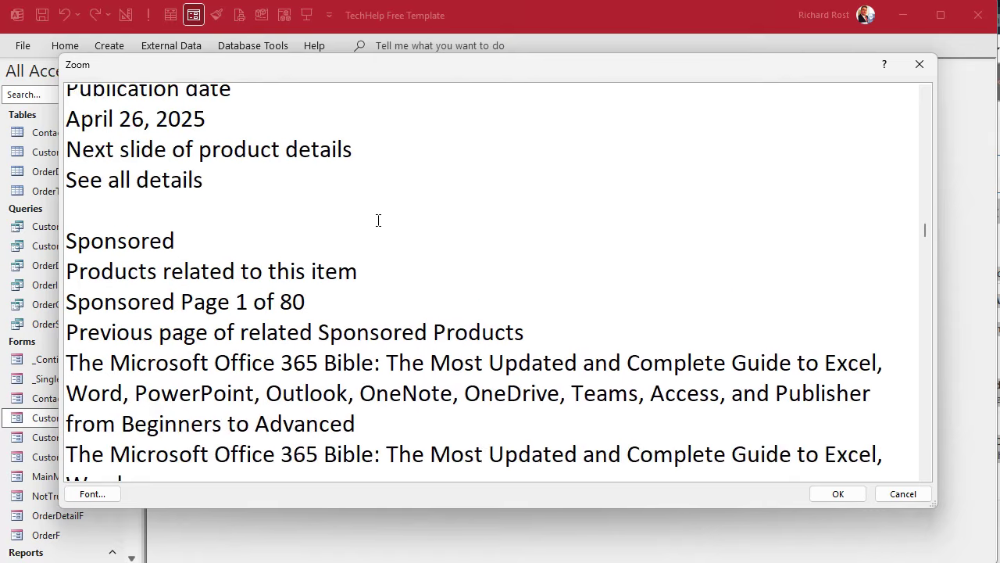
scroll(378, 218, down, 6)
scroll(378, 218, down, 2)
scroll(375, 217, up, 3)
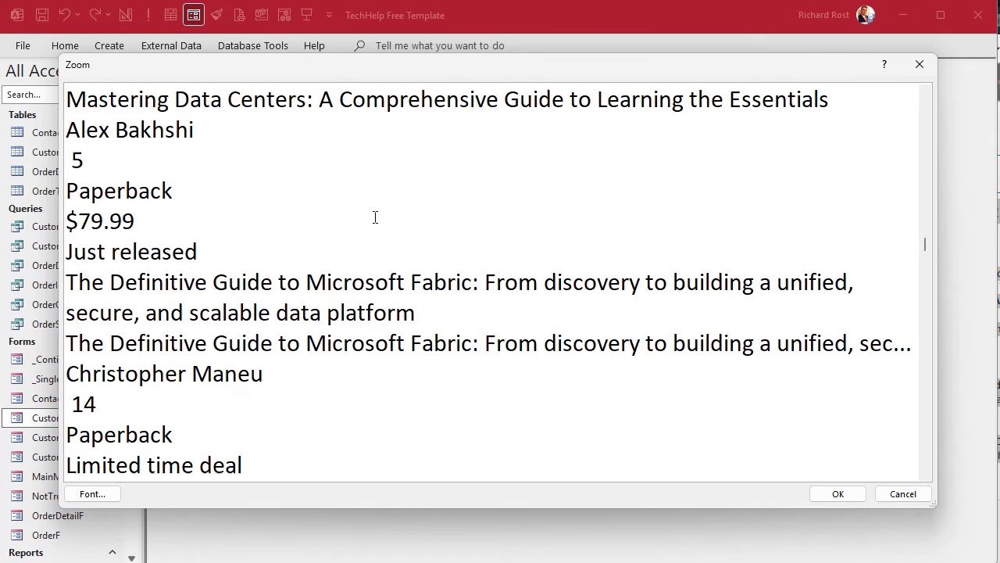
scroll(375, 216, up, 1)
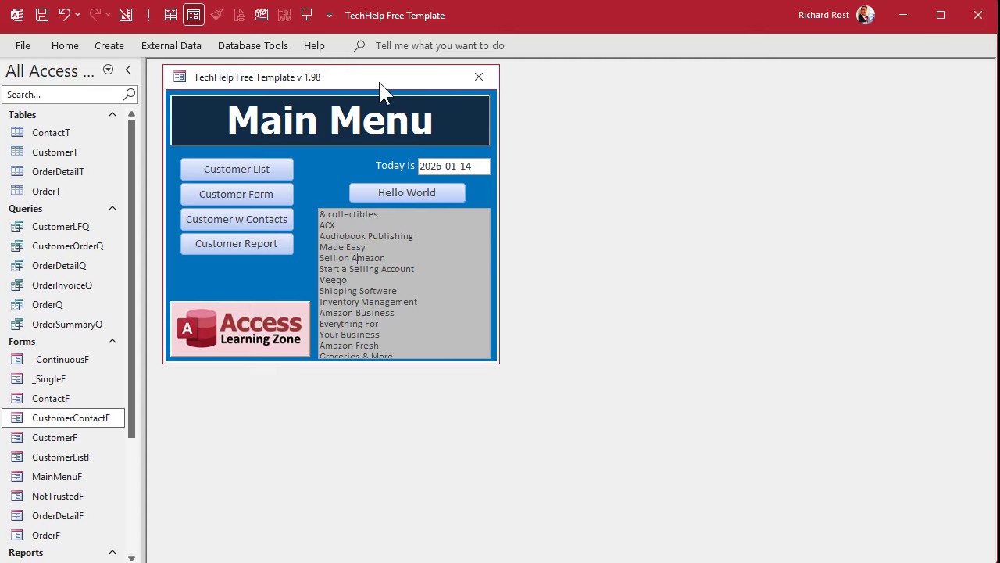
Switch the Main Menu form to Design View and open the Hello World button's VBA code.
right_click(374, 81)
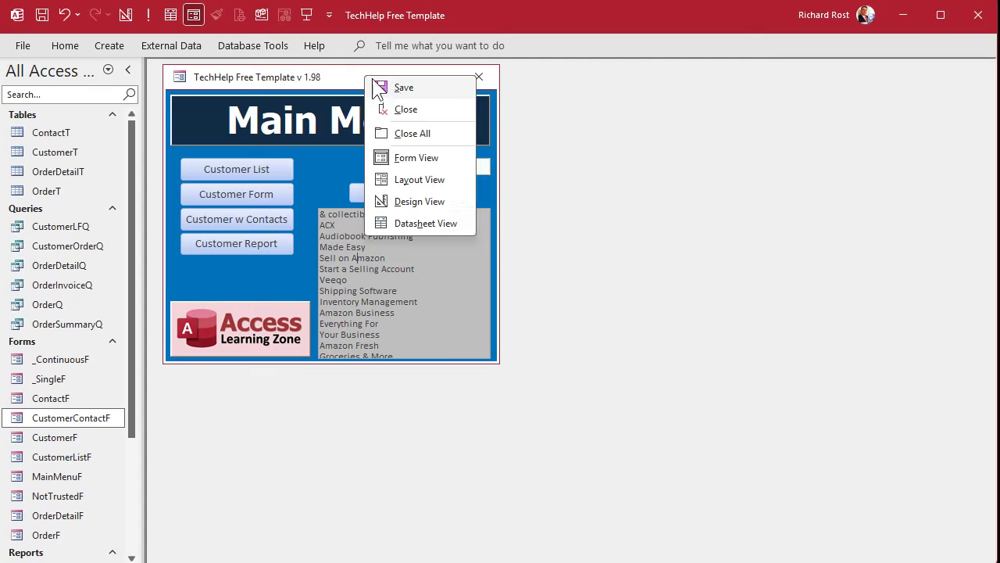
click(406, 203)
click(415, 225)
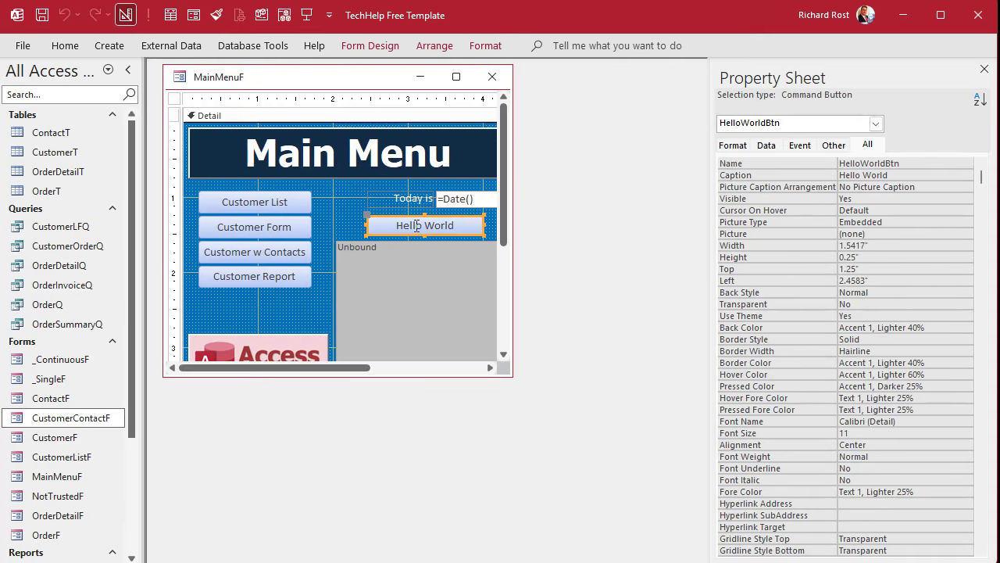
right_click(414, 225)
click(450, 233)
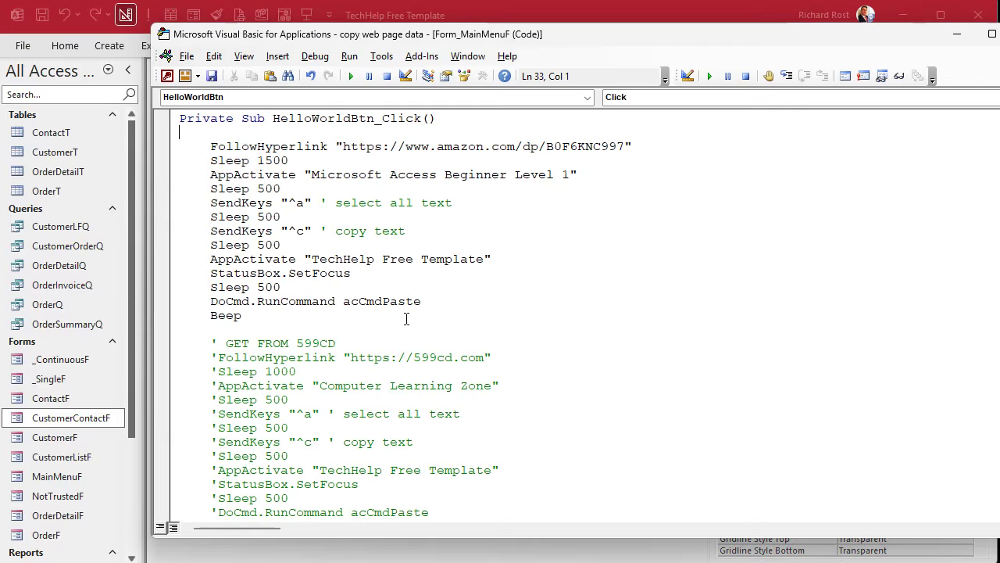
Replace the window title in the first AppActivate line with "amazon".
drag(312, 175, 570, 175)
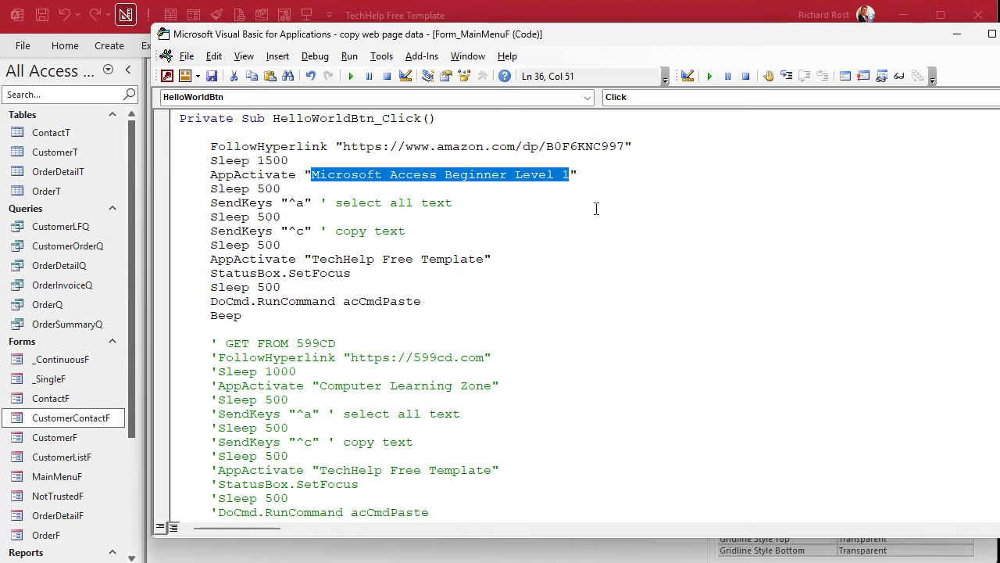
click(452, 202)
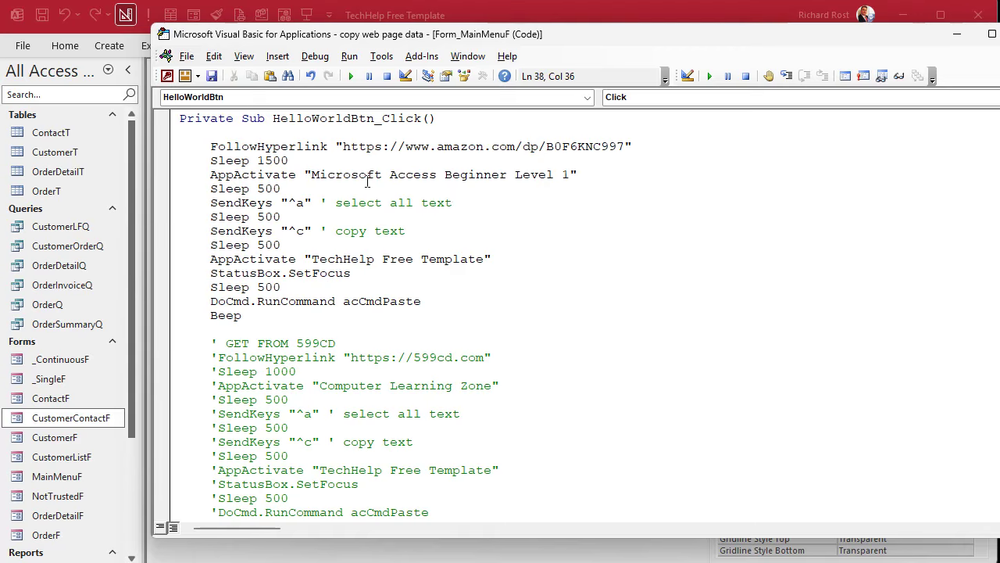
drag(311, 175, 568, 175)
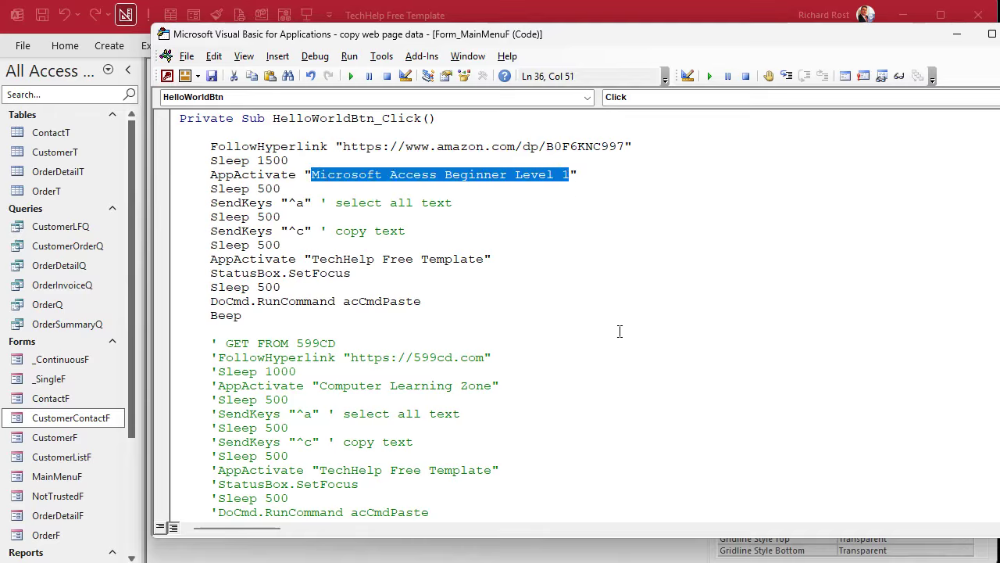
text(amazon)
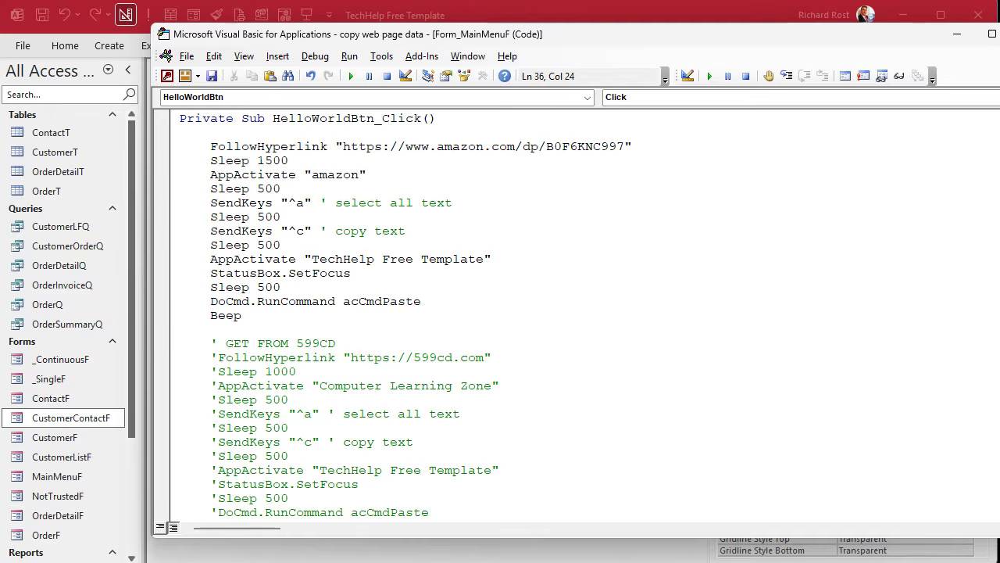
Reopen the Main Menu form in Form View and test the Hello World button with the "amazon" window title.
click(635, 14)
click(494, 78)
click(308, 16)
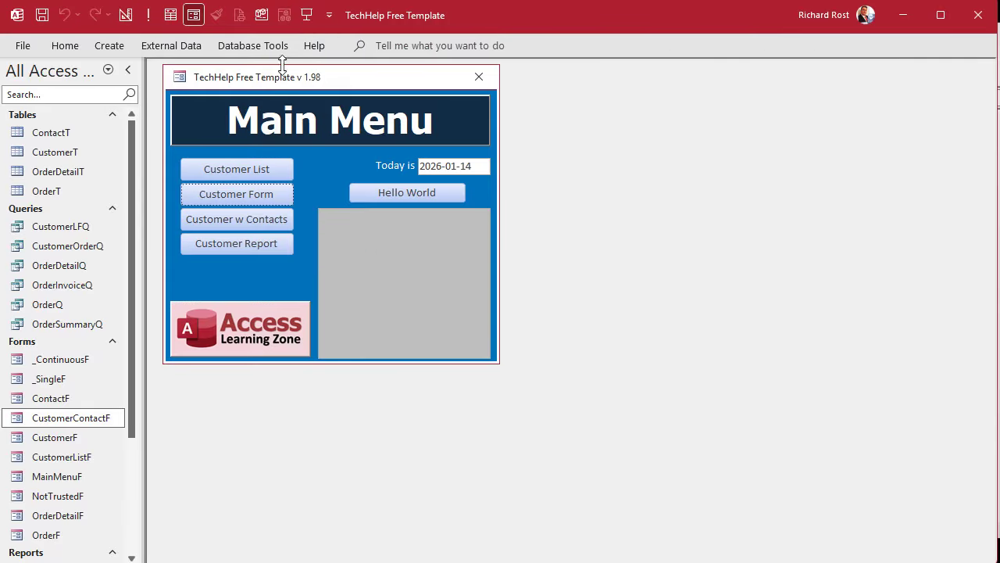
click(379, 191)
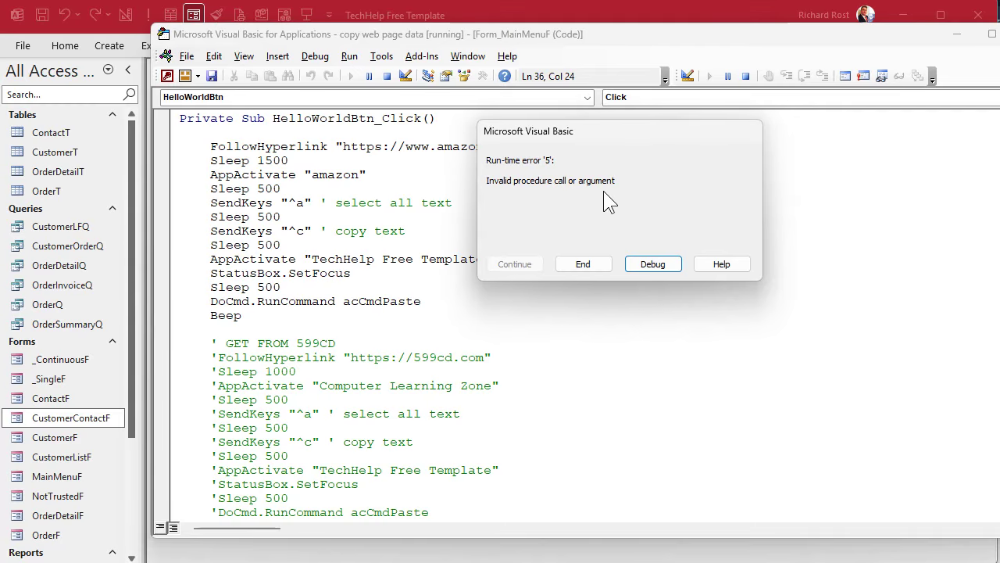
Debug the interrupted code, stop its execution, and undo the "amazon" edit in the first AppActivate line.
click(653, 264)
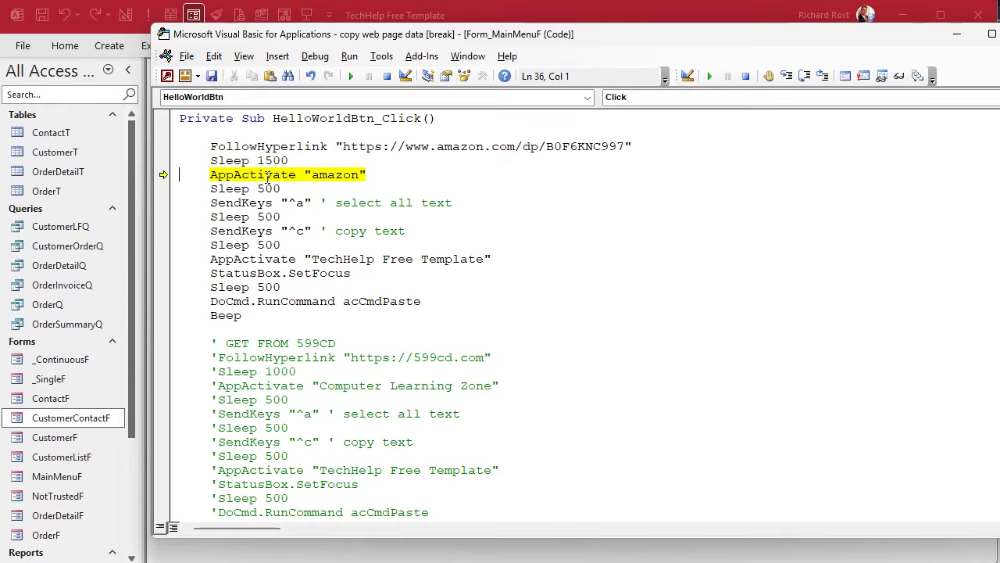
key(alt+Tab)
click(387, 75)
click(336, 175)
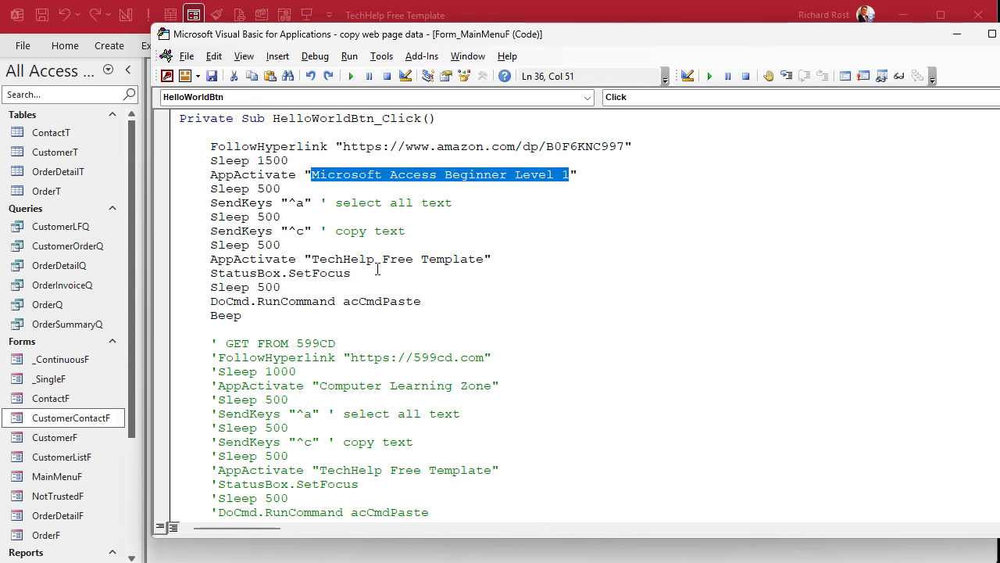
click(377, 268)
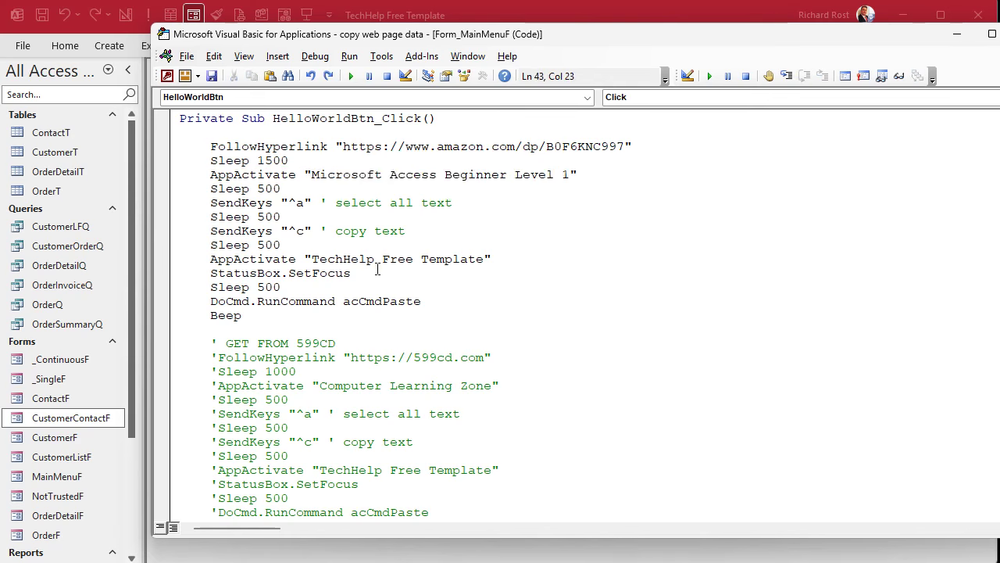
drag(311, 174, 542, 177)
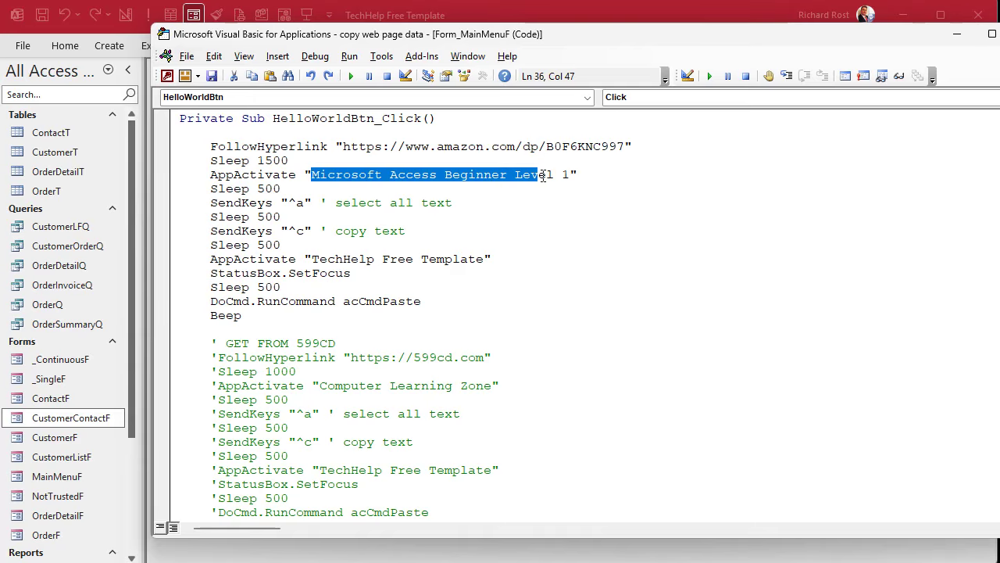